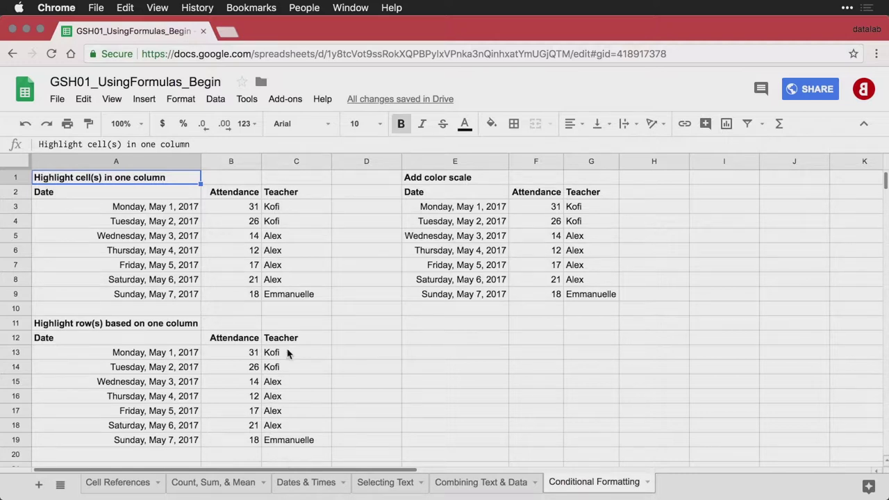
Select the Teacher cells C3:C9 and start a conditional formatting rule for them
drag(301, 206, 303, 294)
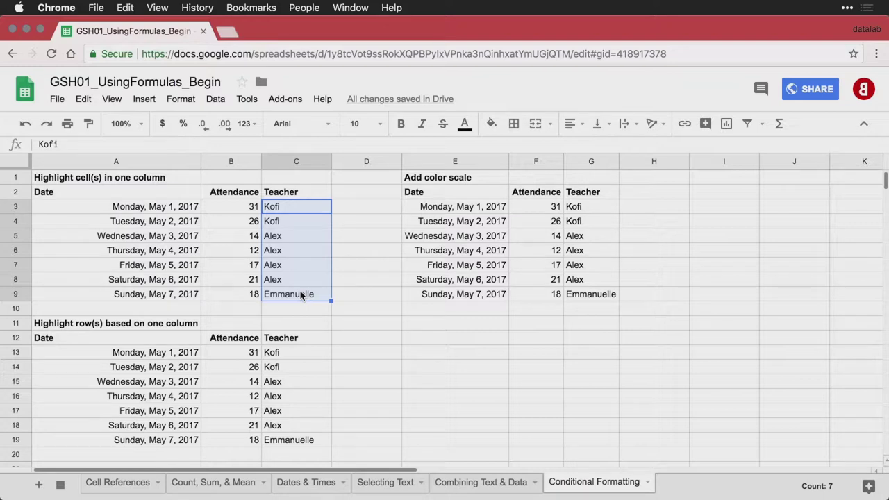
click(185, 103)
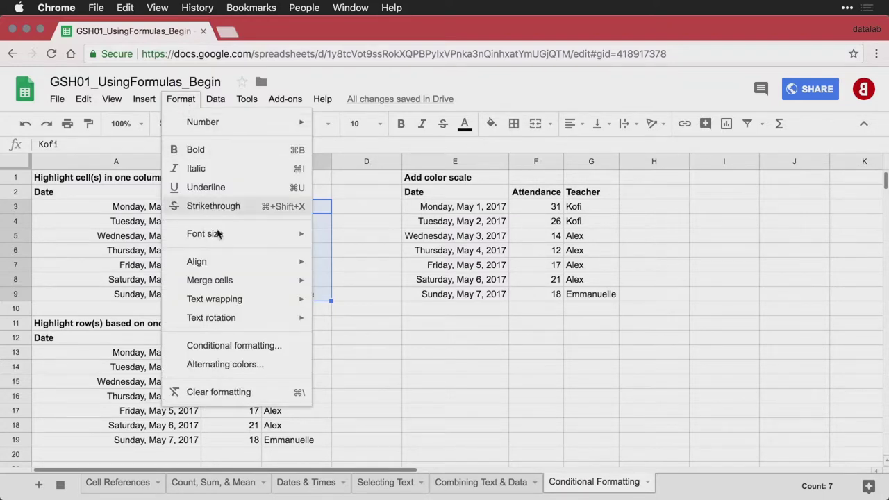
click(285, 353)
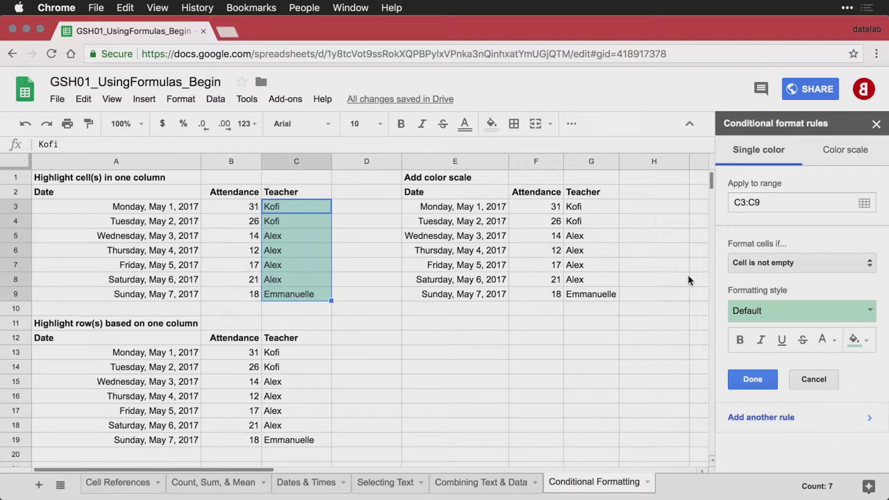
Set the rule to 'Text contains' Emmanuelle with the default green fill and save it
click(799, 267)
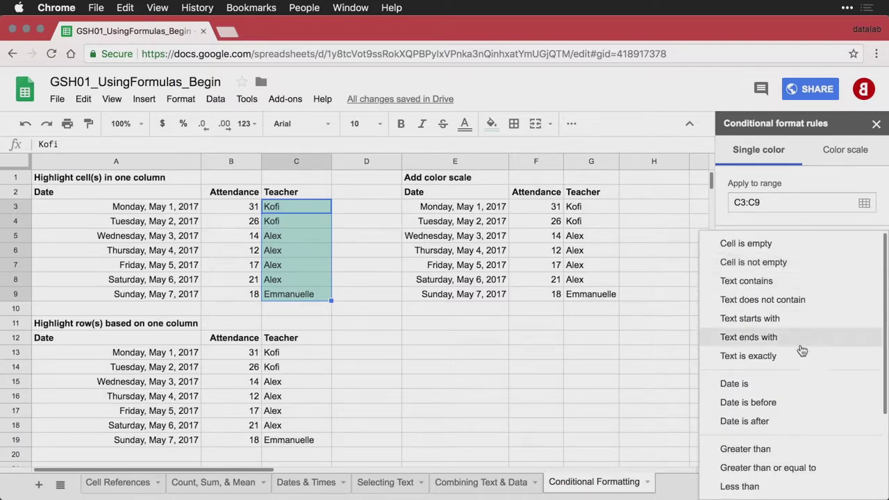
scroll(801, 351, down, 1)
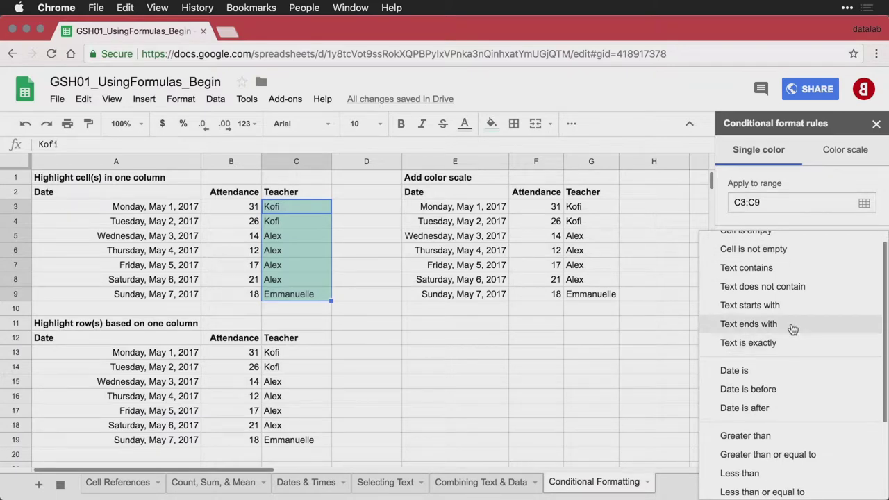
click(785, 272)
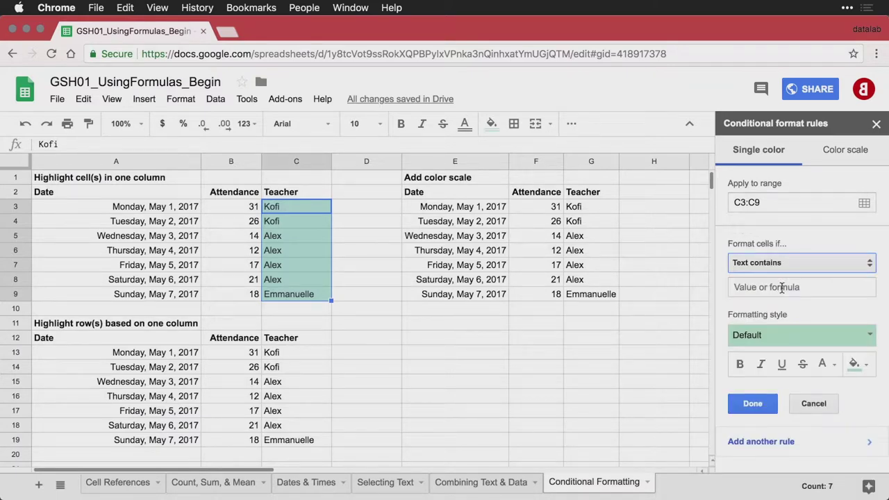
click(782, 287)
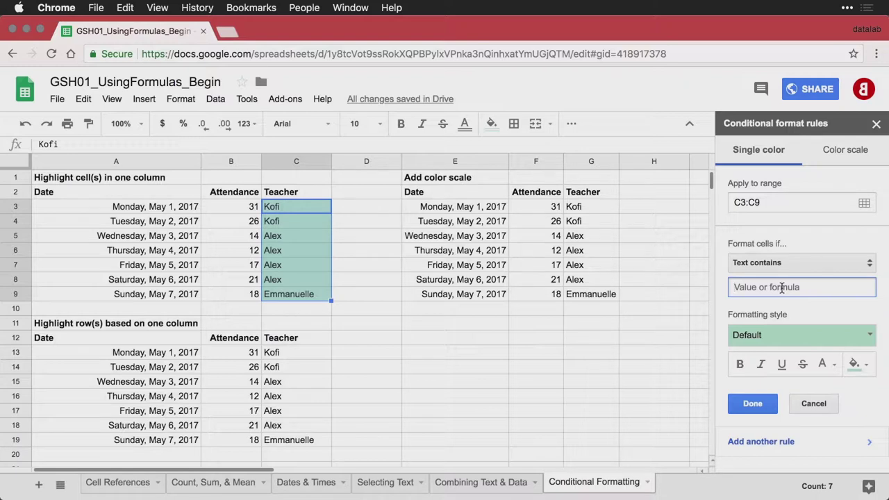
text(Emmanuelle)
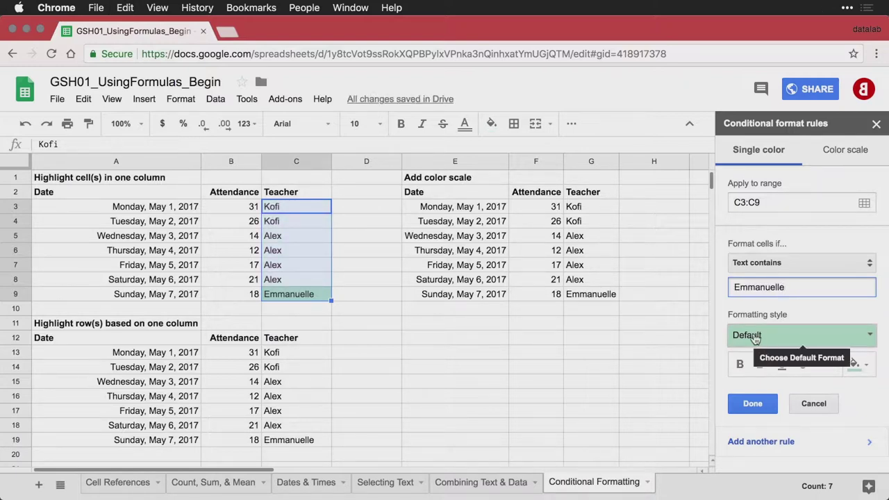
click(867, 367)
click(867, 367)
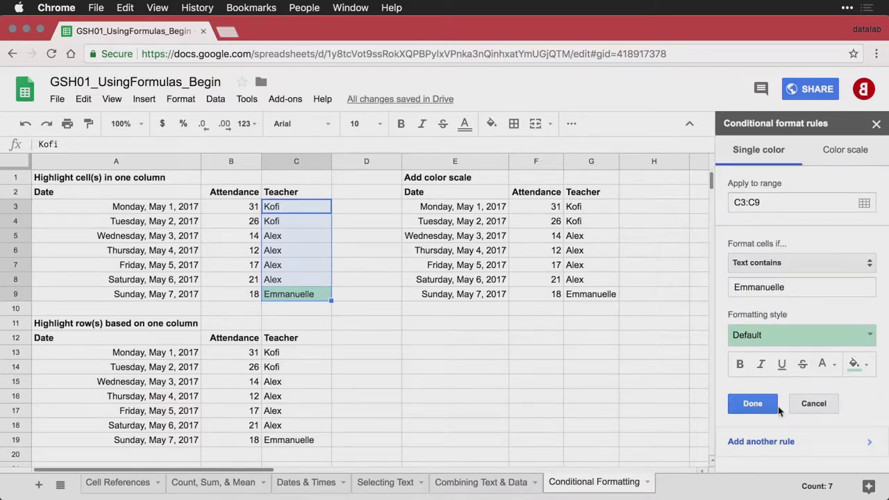
click(753, 404)
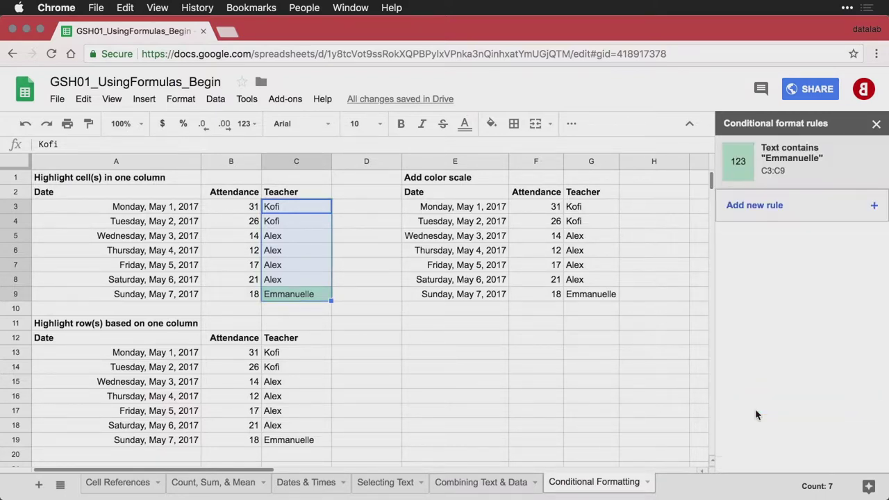
click(341, 268)
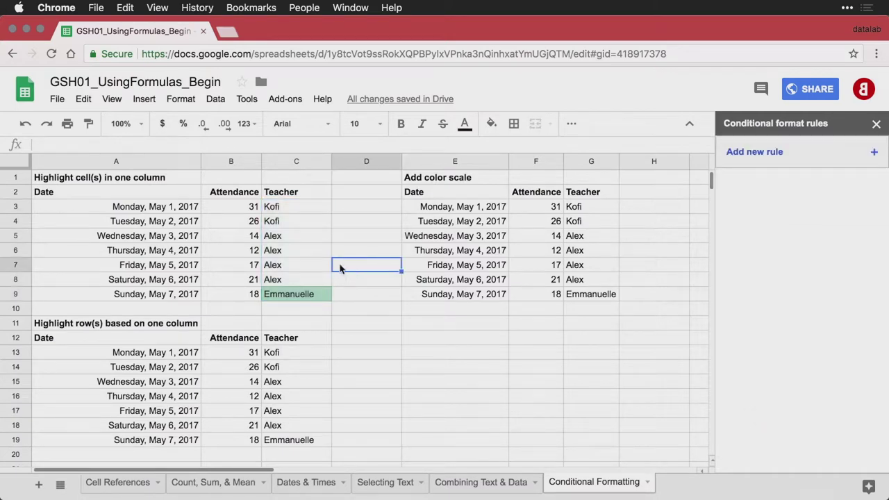
Move through the Teacher cells of the first table down to C5
click(286, 282)
key(Down)
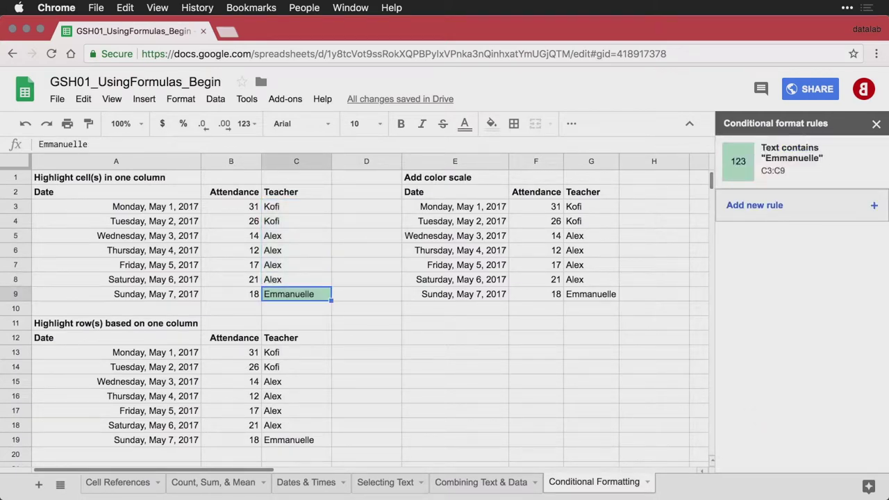
key(Up)
key(Up)
key(Up)
key(Up)
key(Up)
key(Up)
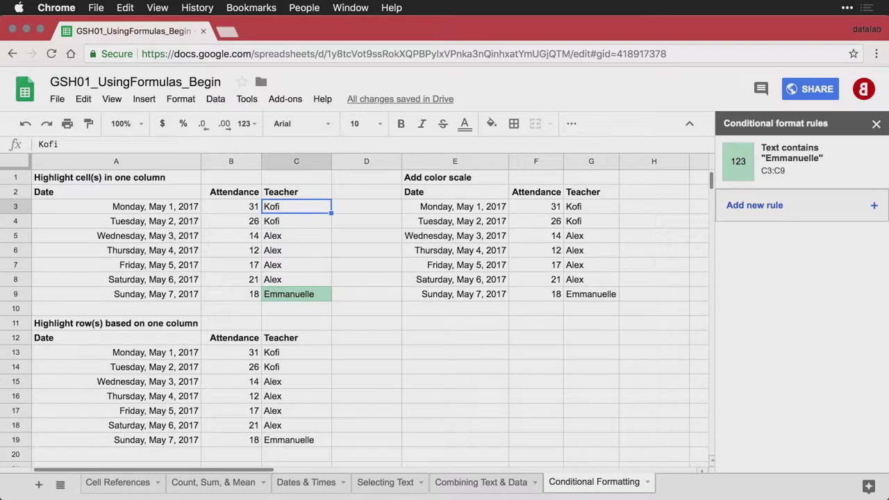
key(Down)
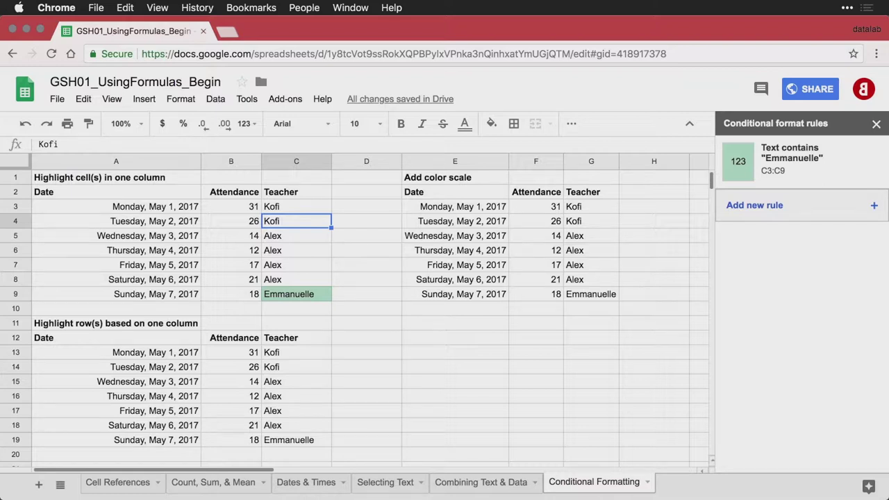
key(Down)
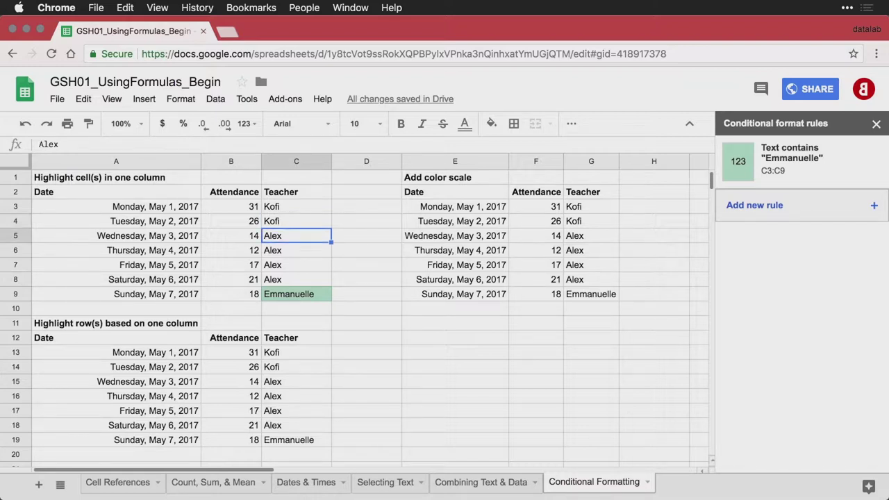
Replace Alex in C5 with Emmanuelle so it turns green
text(Ema)
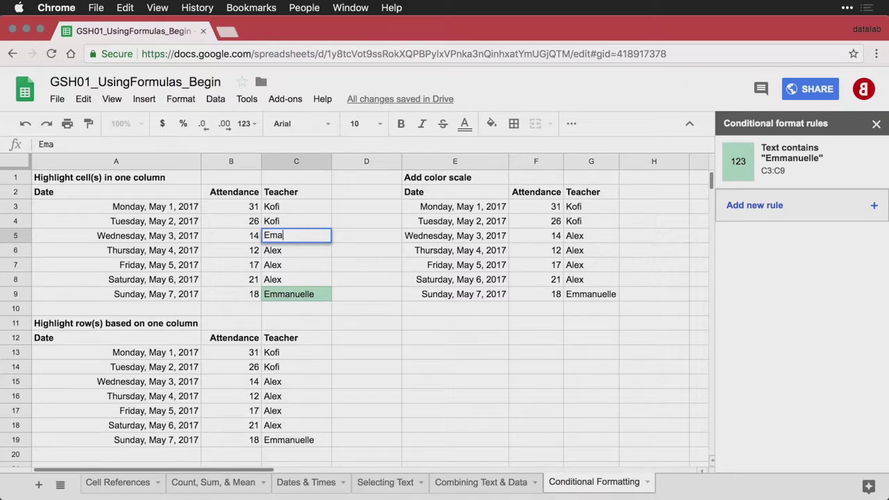
key(BackSpace)
text(m)
key(Return)
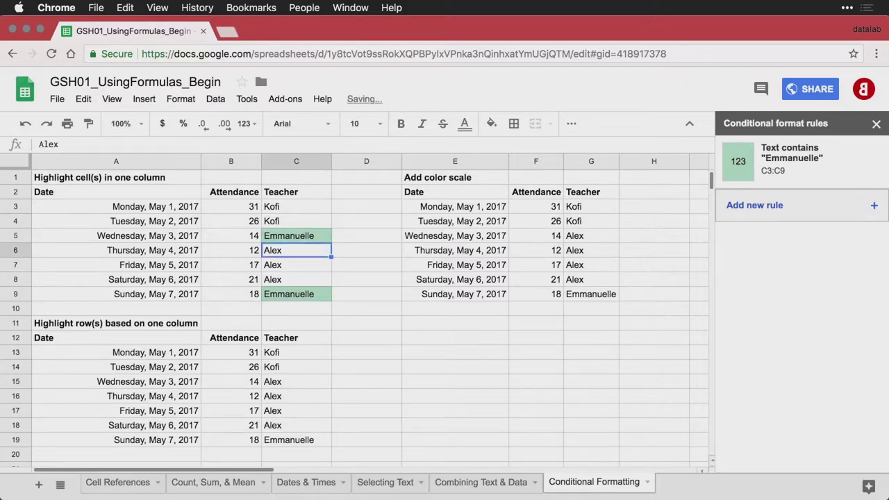
click(296, 264)
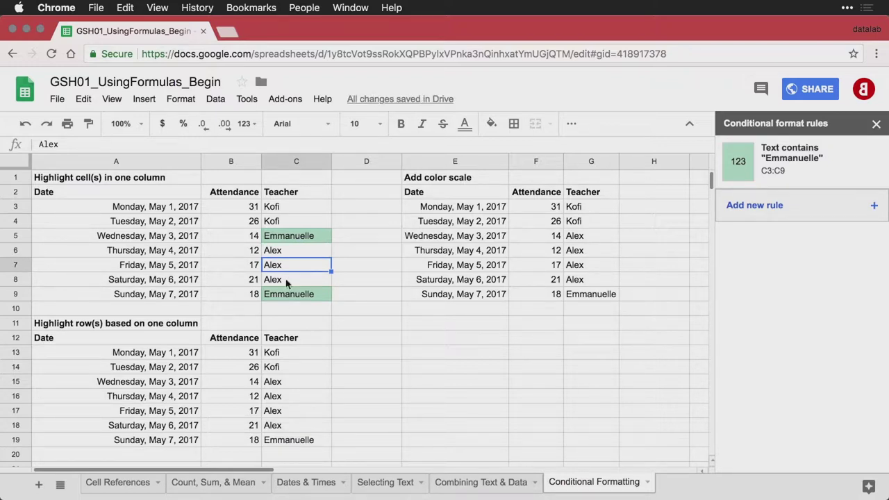
Select A13:C19 in the second table, covering Date, Attendance and Teacher
click(296, 441)
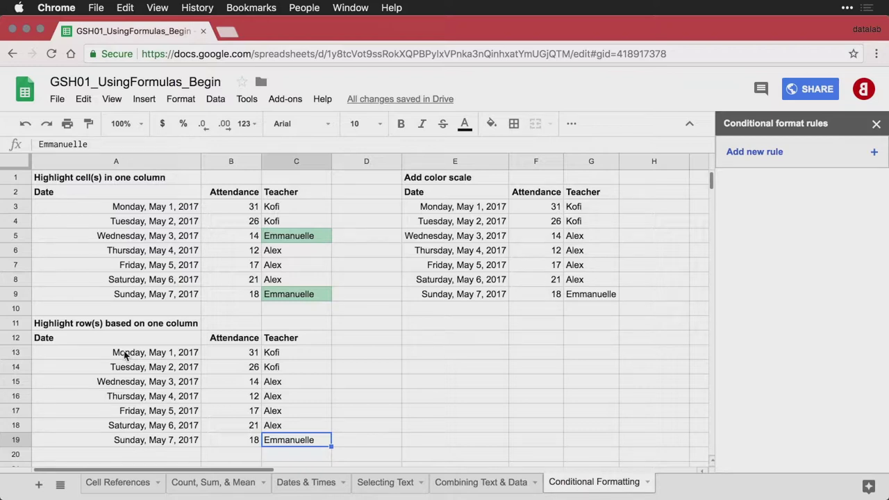
drag(125, 355, 283, 445)
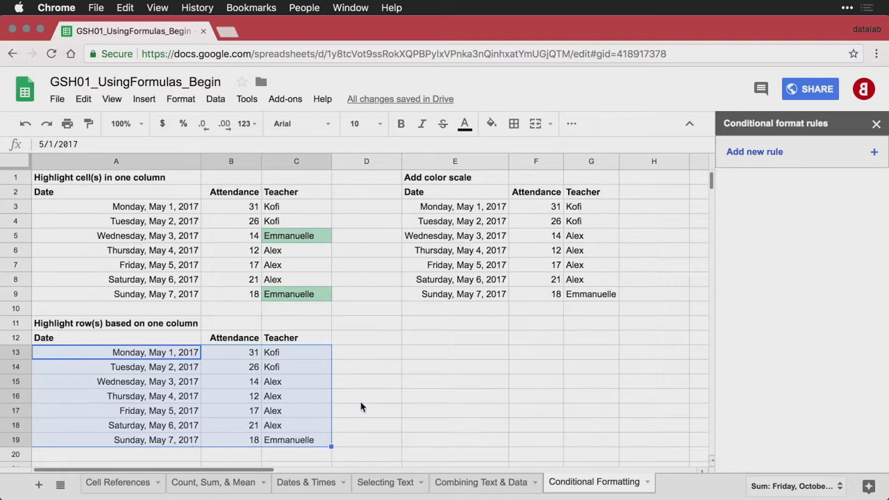
Add a 'Custom formula is' rule =$C13="Emmanuelle" to A13:C19
click(815, 162)
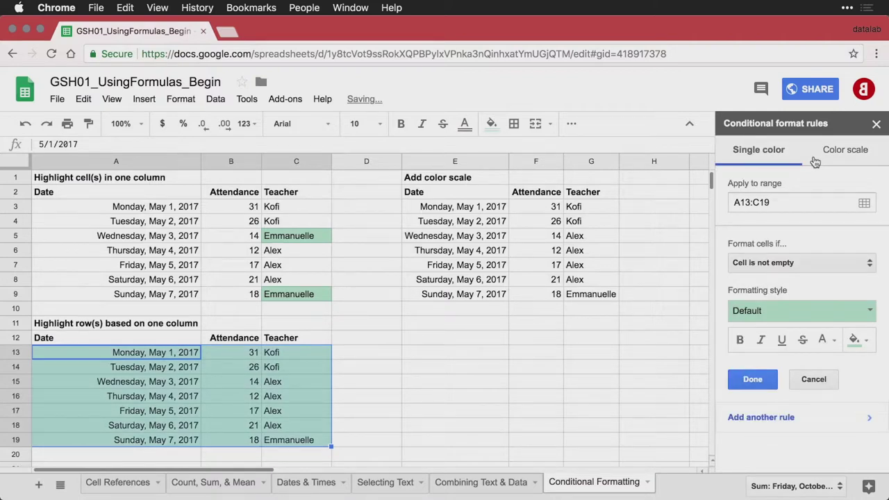
click(827, 268)
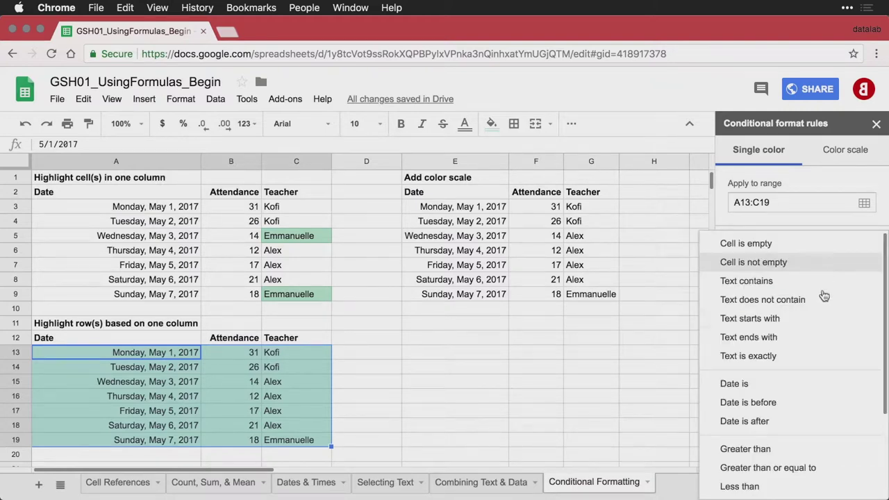
scroll(819, 327, down, 3)
scroll(819, 327, down, 2)
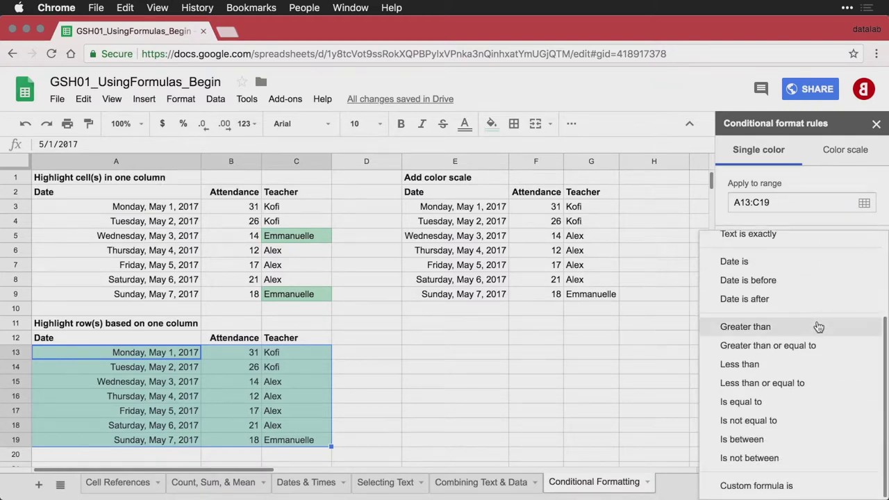
click(810, 489)
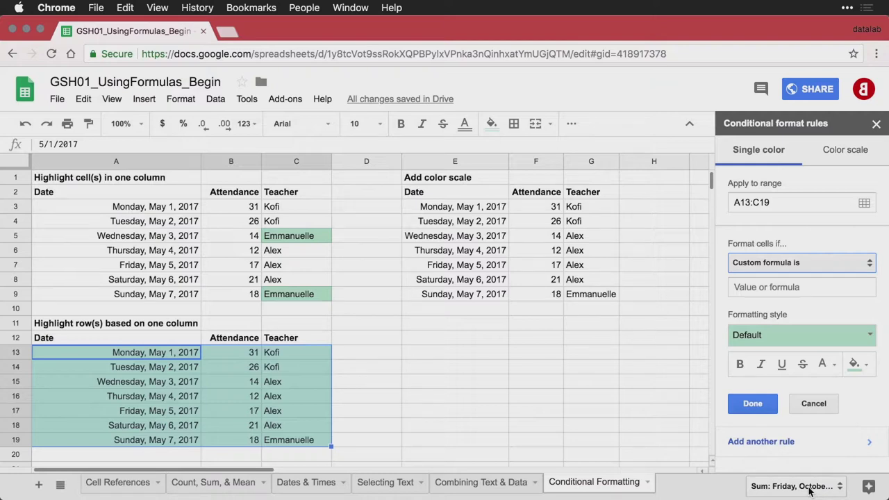
click(795, 286)
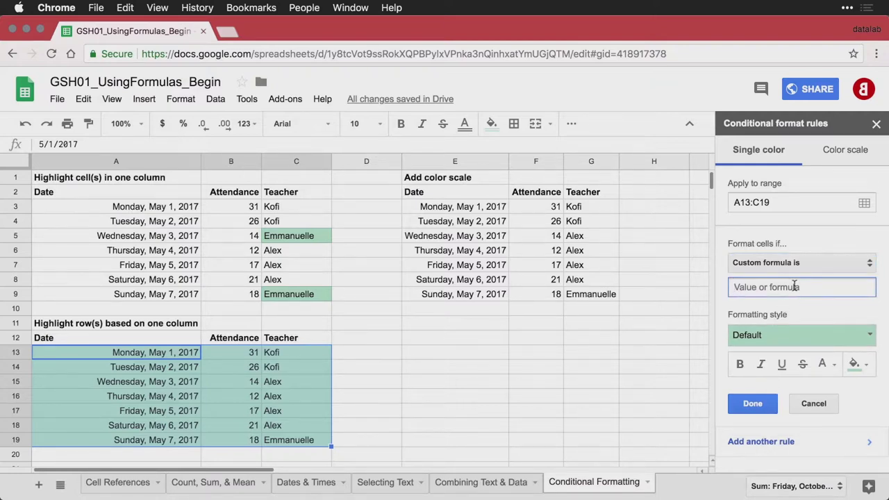
text(=$C13="Emmanuelle")
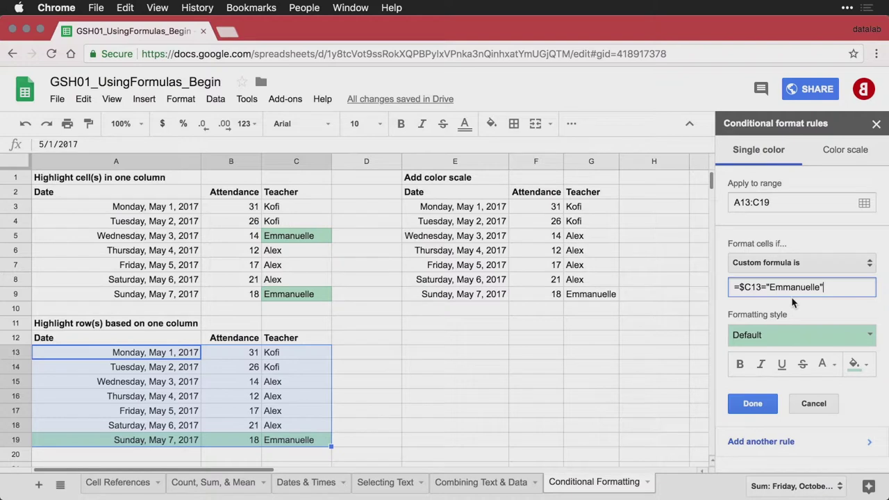
Save the row rule, then change C15's teacher from Alex to Emmanuelle
click(754, 405)
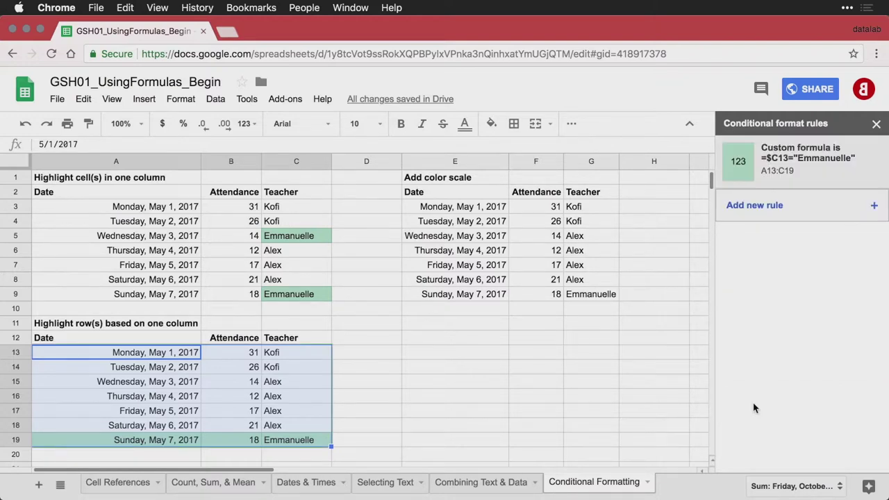
click(405, 385)
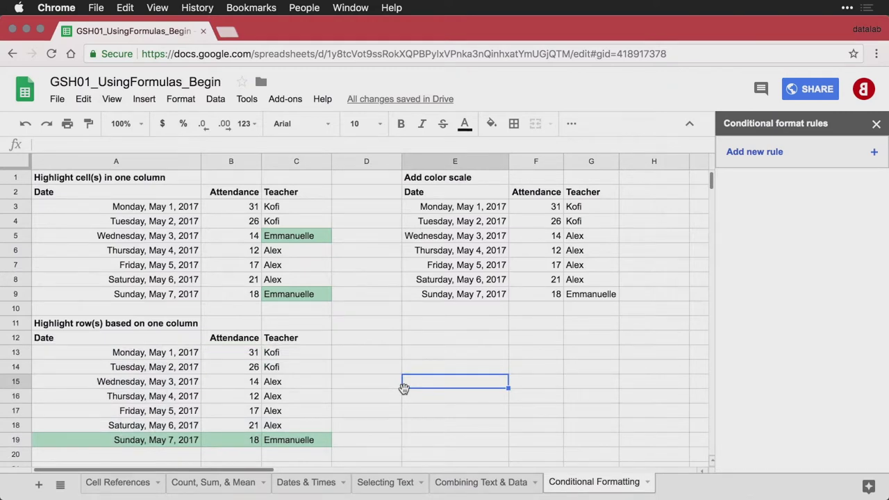
click(302, 373)
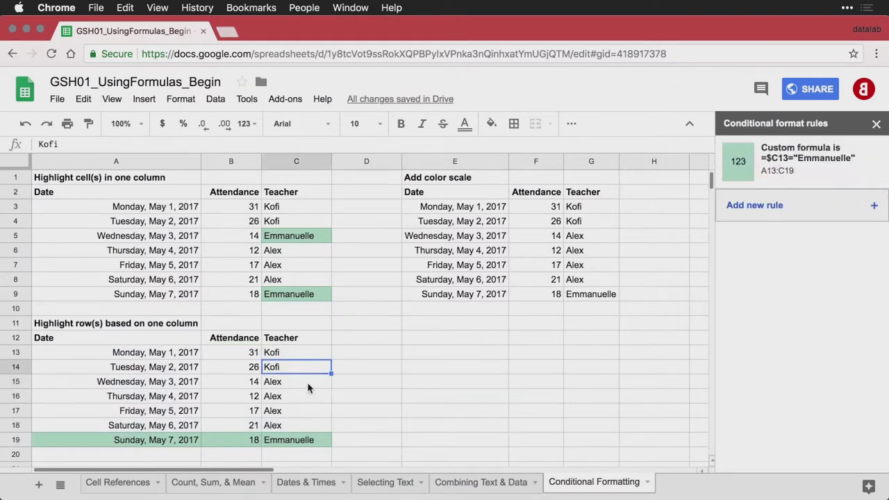
click(308, 388)
text(Emmanuelle)
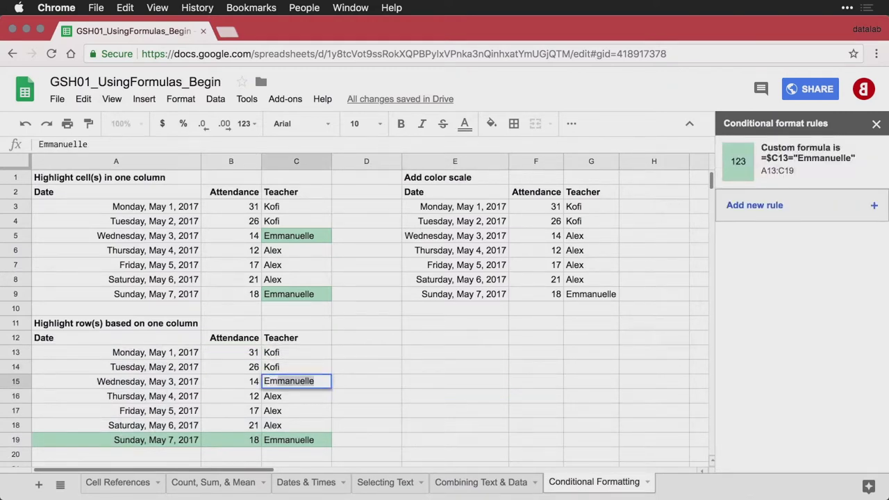
key(Return)
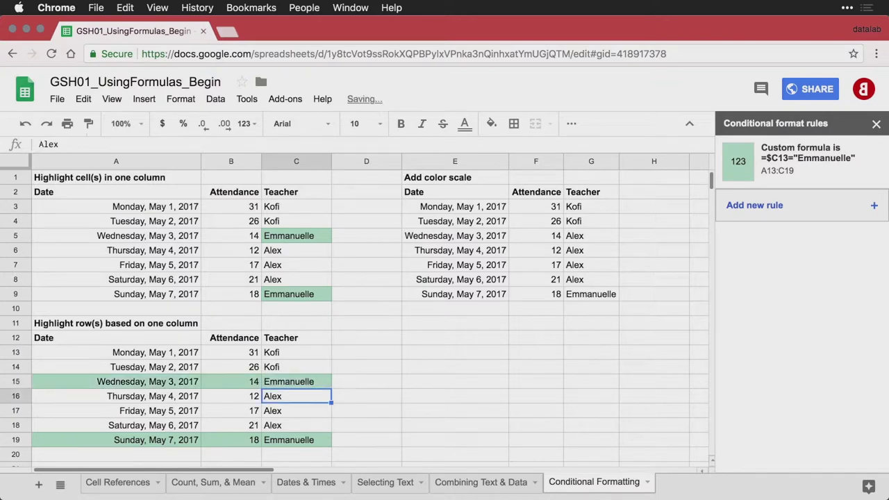
click(348, 357)
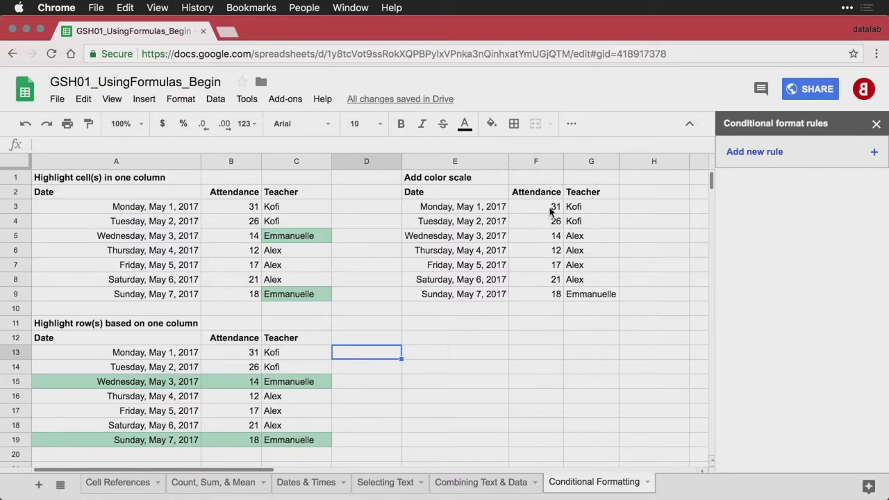
Apply the white-to-green preset colour scale to the Attendance values F3:F9
click(551, 212)
drag(551, 212, 548, 293)
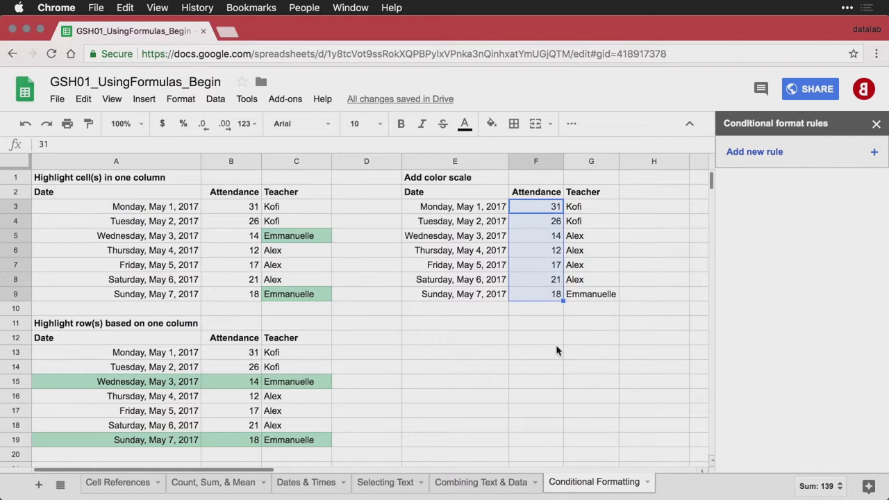
click(792, 159)
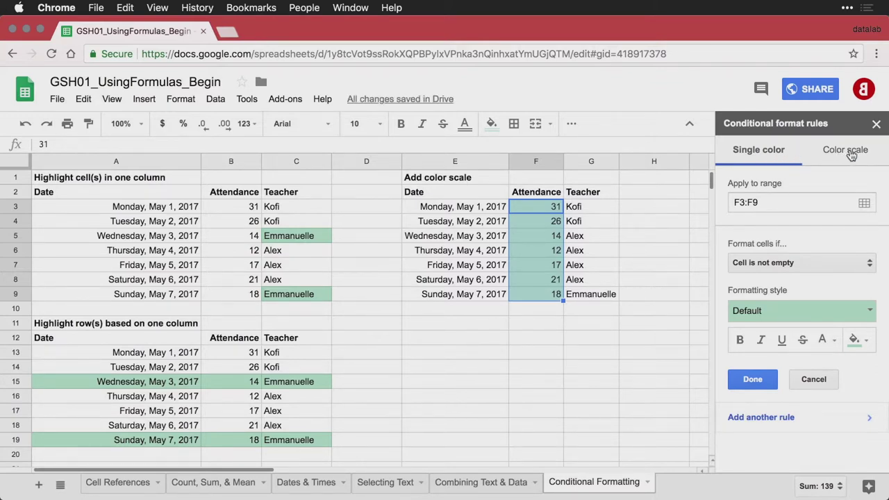
click(851, 154)
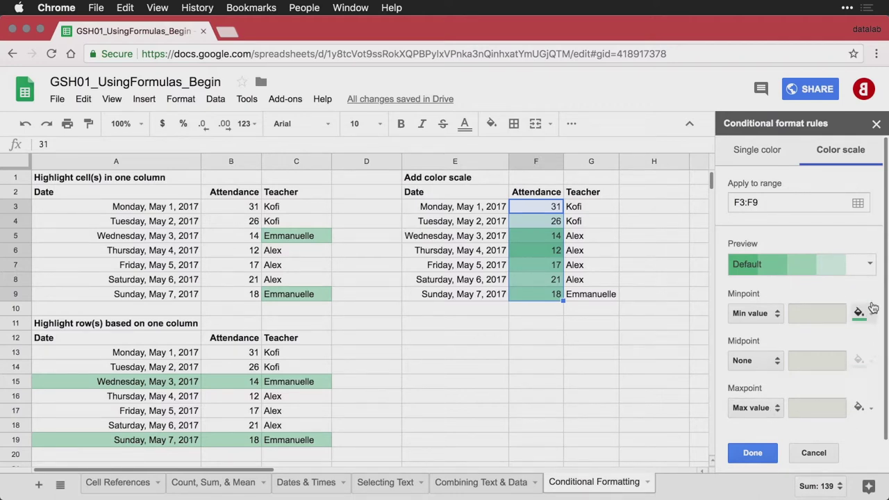
click(870, 268)
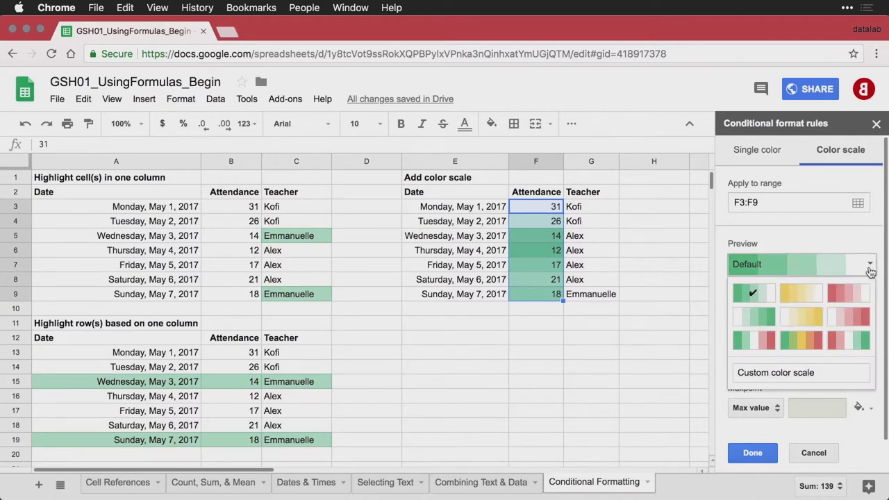
click(759, 321)
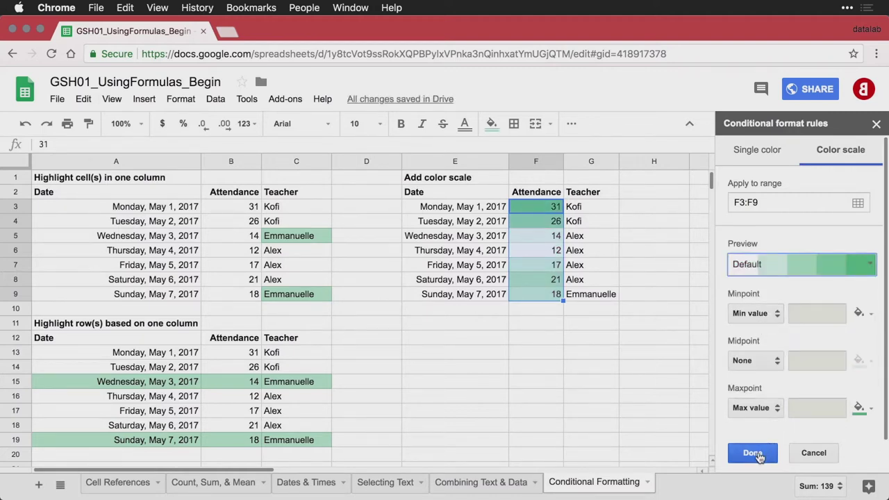
click(762, 455)
click(606, 285)
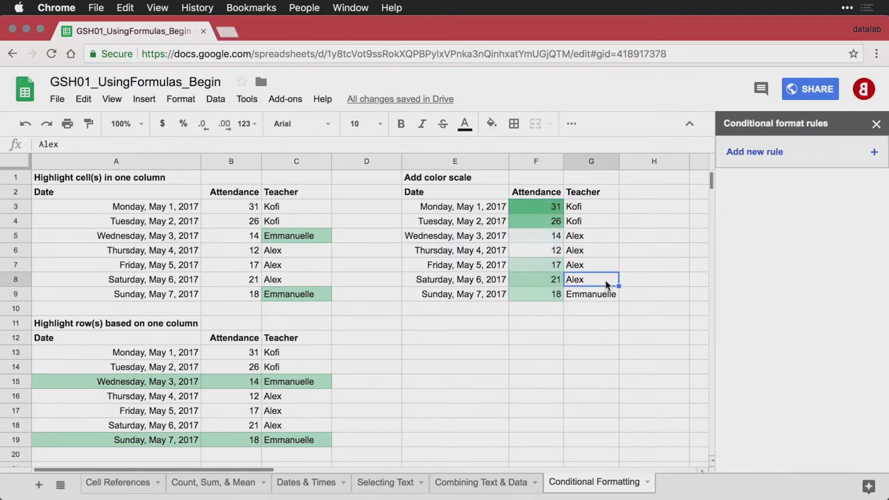